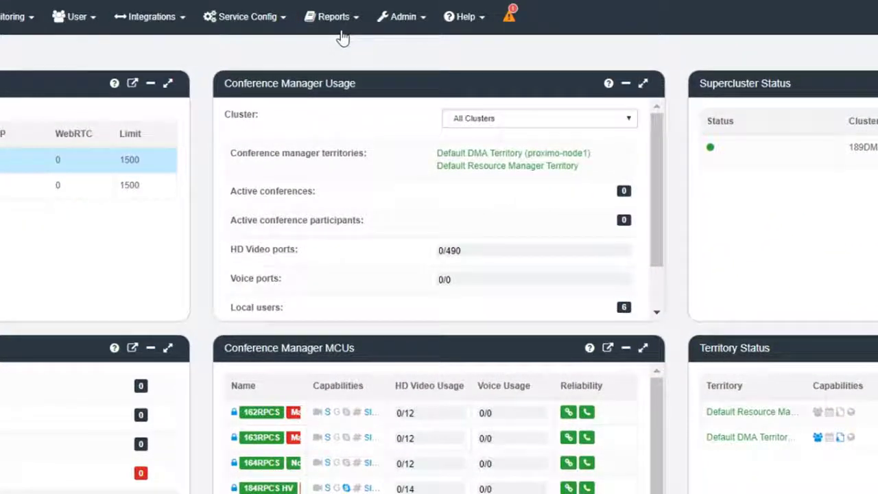
# Step: Export the call detail records for 2017-11-27 from Call History and download cdrExport.zip
pyautogui.click(334, 17)
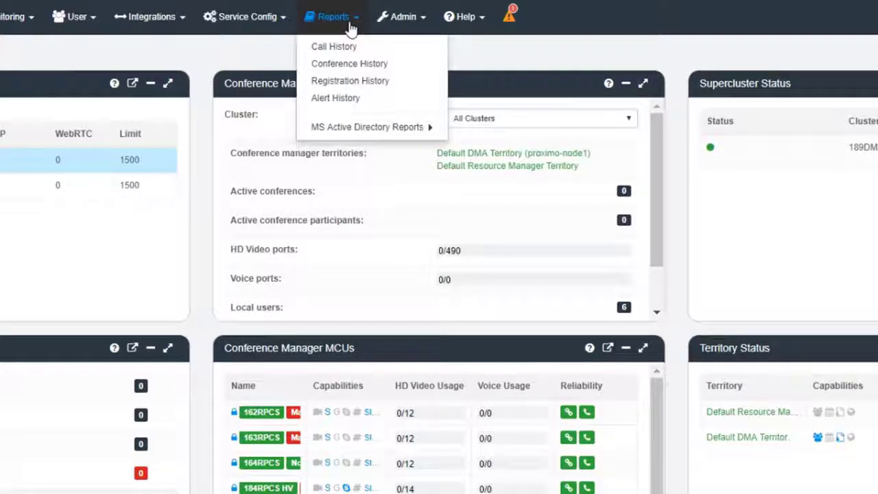
pyautogui.click(371, 48)
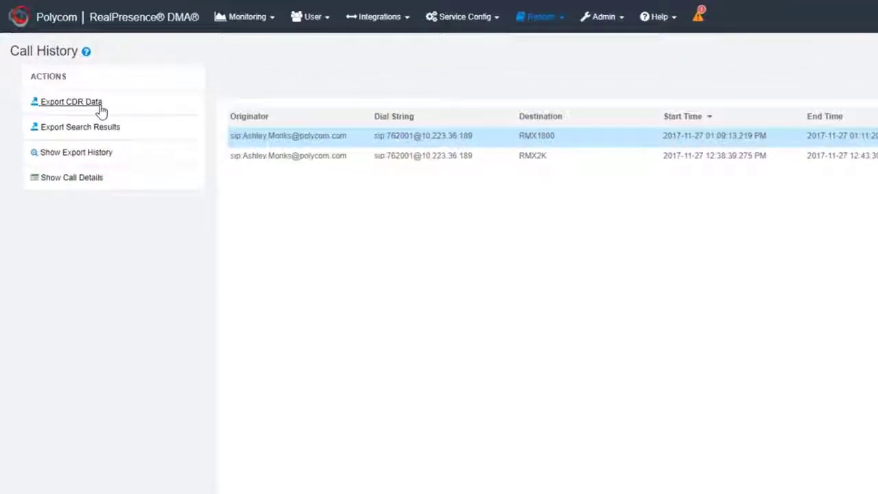
pyautogui.click(100, 106)
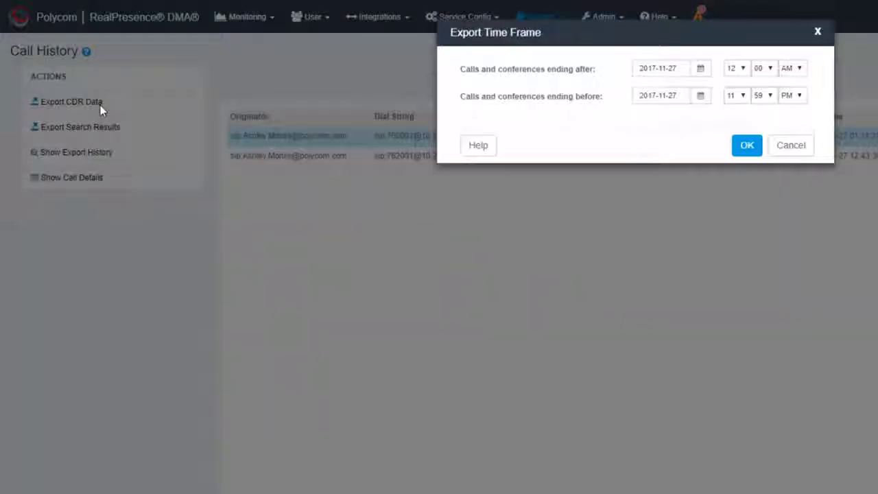
pyautogui.click(699, 68)
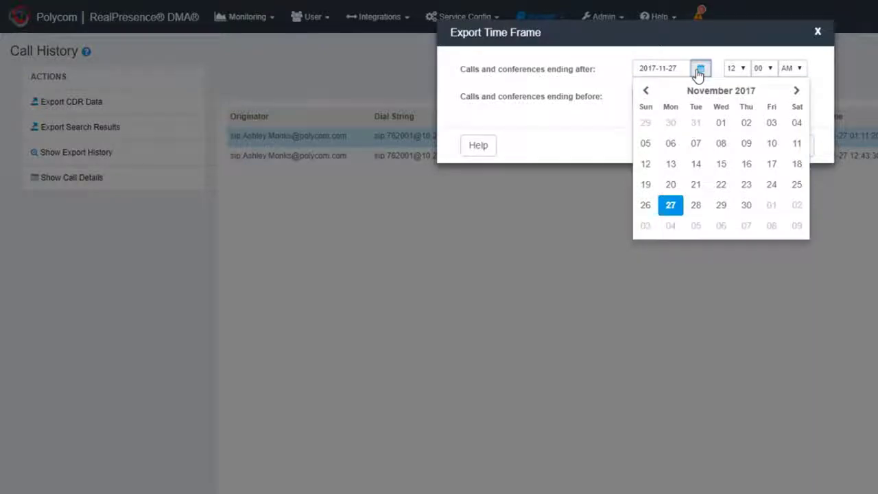
pyautogui.click(699, 71)
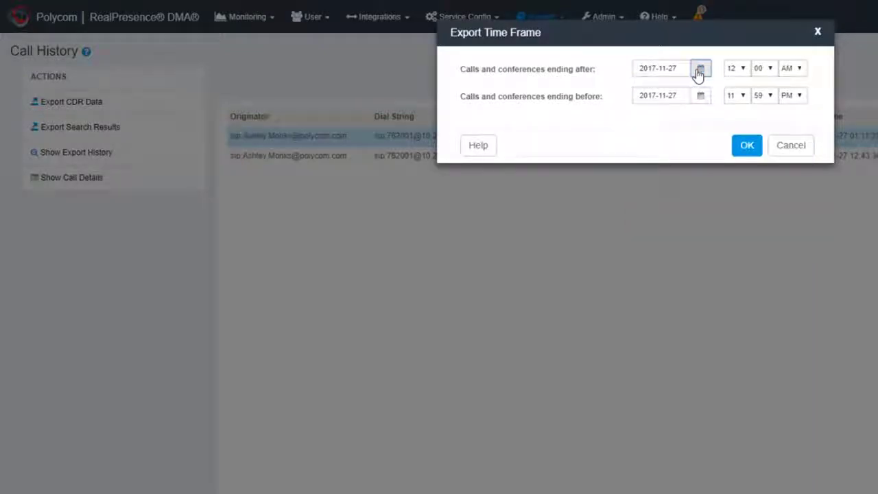
pyautogui.click(739, 150)
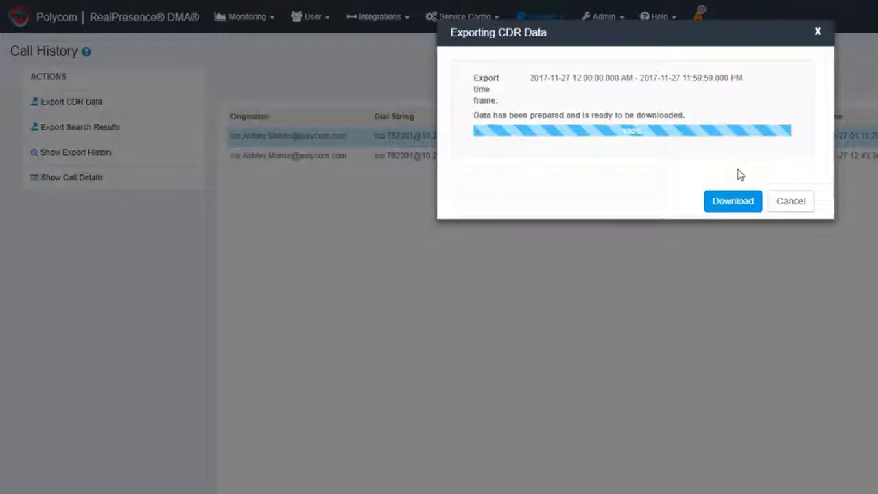
pyautogui.click(738, 201)
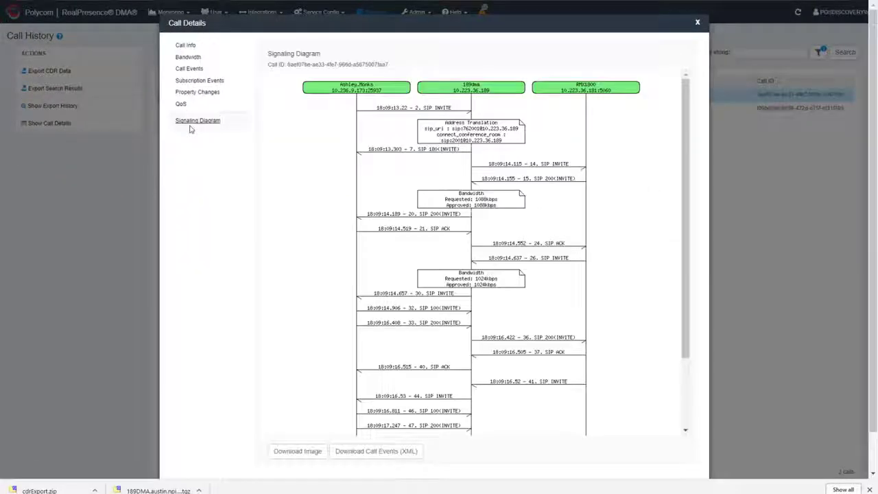
pyautogui.moveTo(684, 188); pyautogui.dragTo(684, 256)
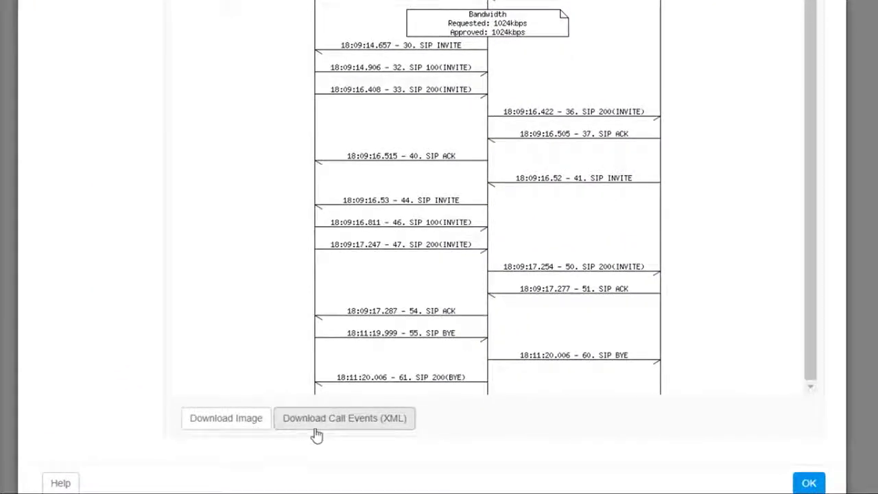
# Step: Close the call details and roll the system logs for the 189DMA cluster
pyautogui.click(809, 483)
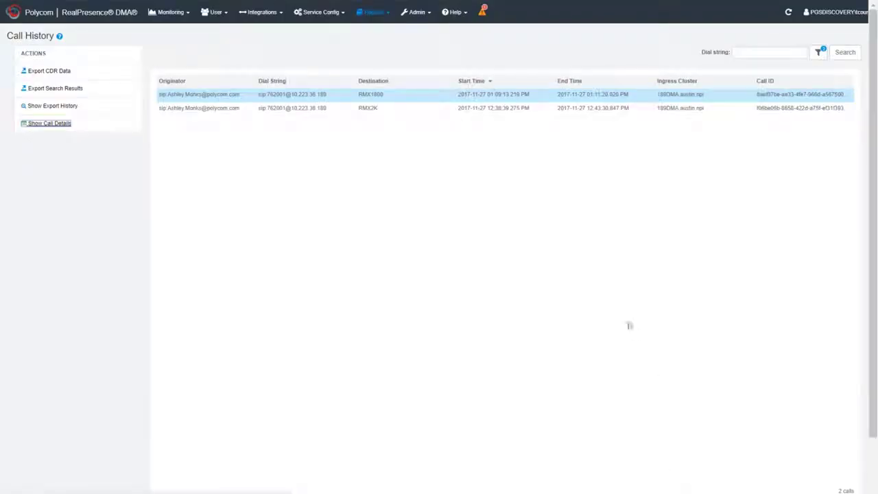
pyautogui.click(419, 14)
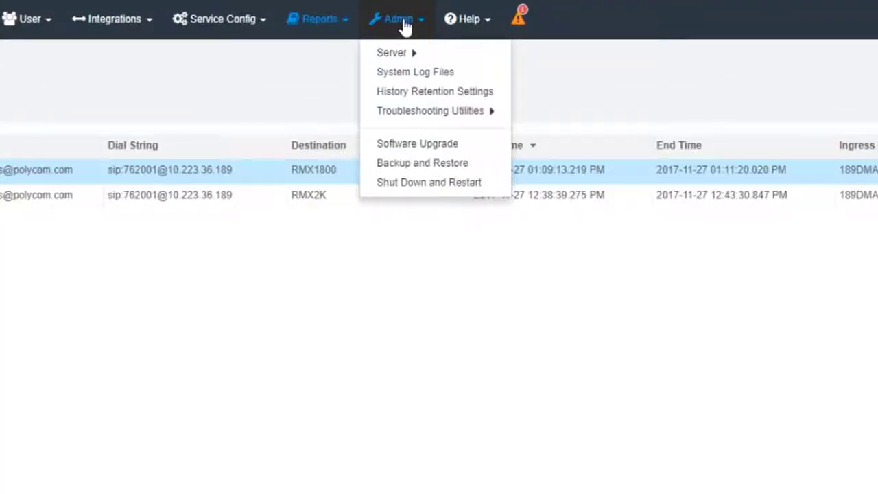
pyautogui.click(426, 74)
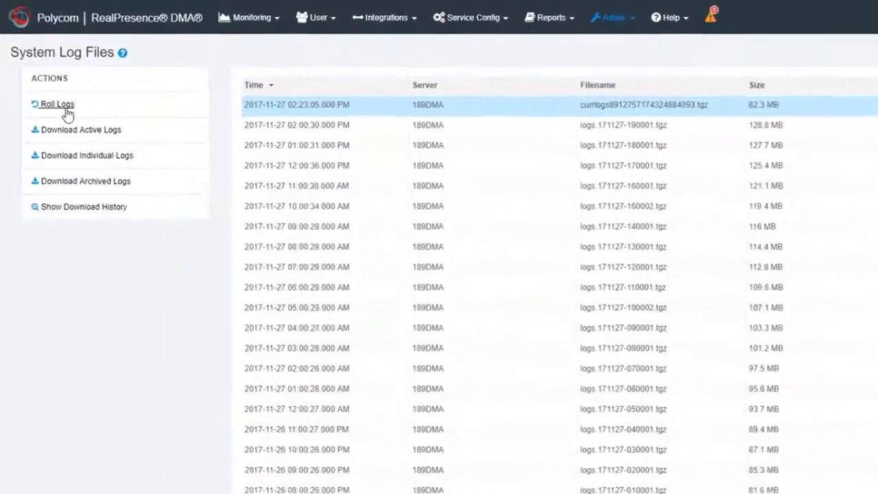
pyautogui.click(67, 108)
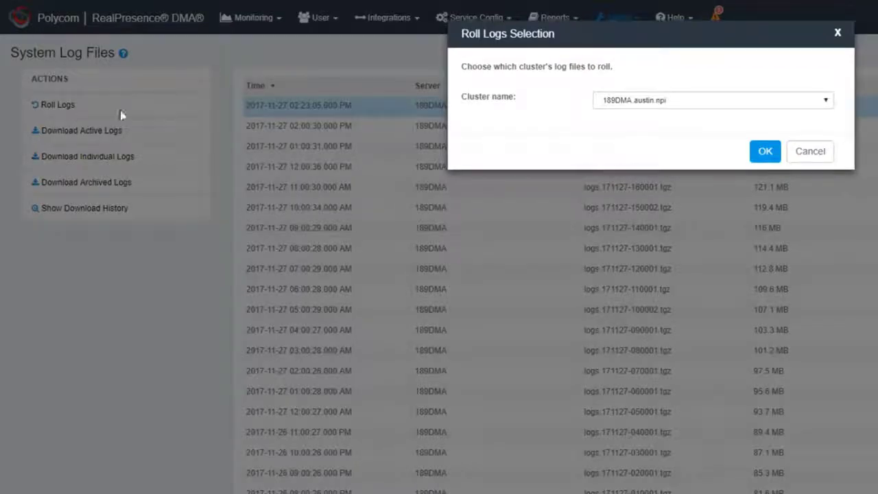
pyautogui.click(762, 155)
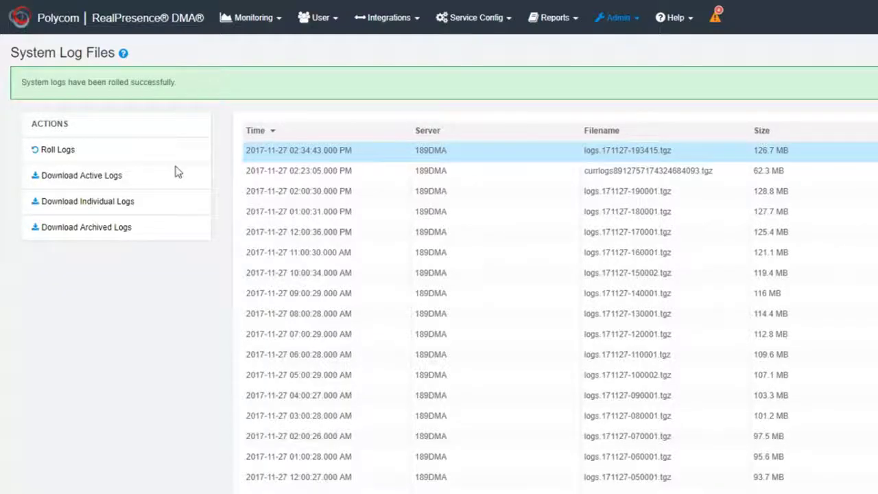
# Step: Download the active logs from 189DMA.austin.npi and pick troubleshooting-pcap-filter.txt.gz from the individual logs
pyautogui.click(107, 181)
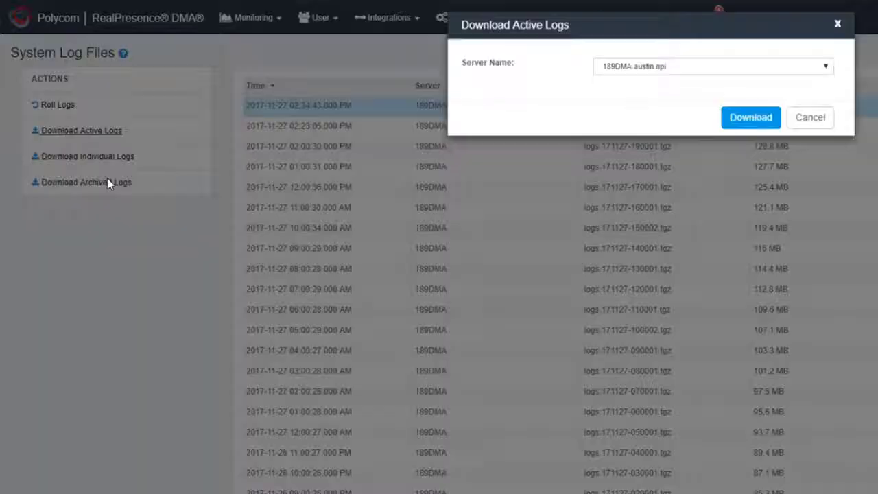
pyautogui.click(744, 130)
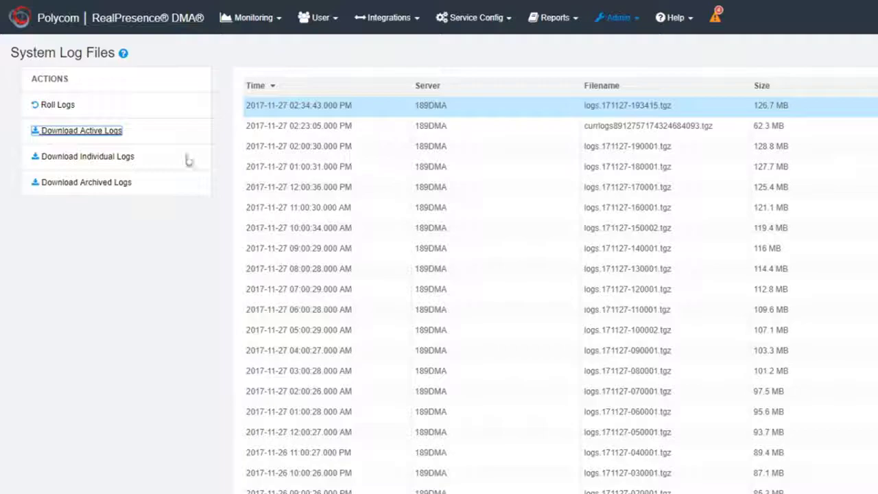
pyautogui.click(98, 164)
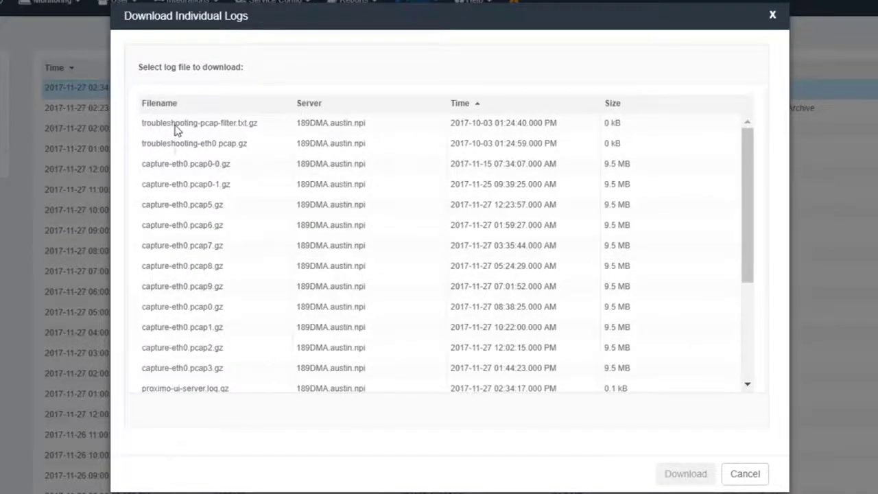
pyautogui.click(177, 129)
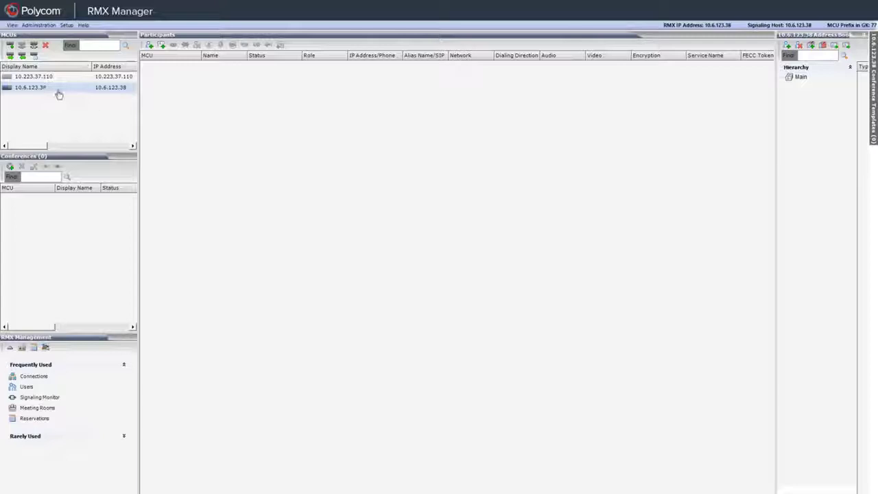
# Step: Retrieve only the Logger diagnostic file into the Desktop folder via Logger Diagnostics Files
pyautogui.click(42, 26)
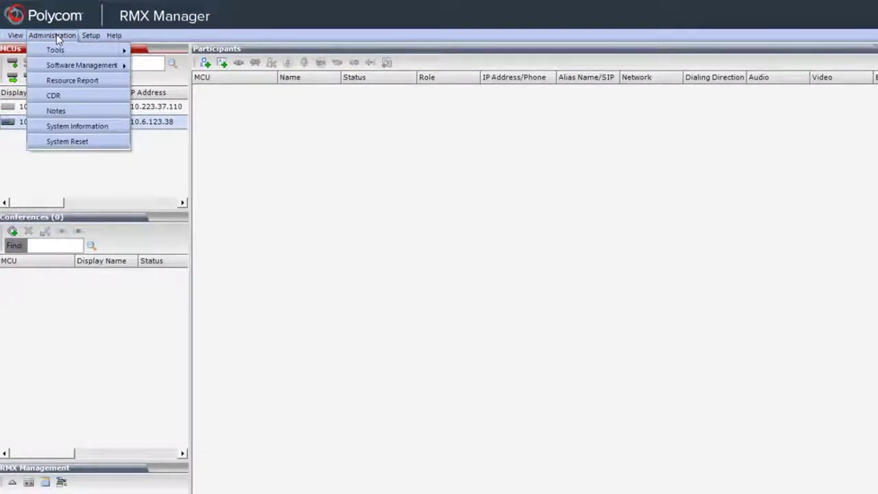
pyautogui.moveTo(75, 49)
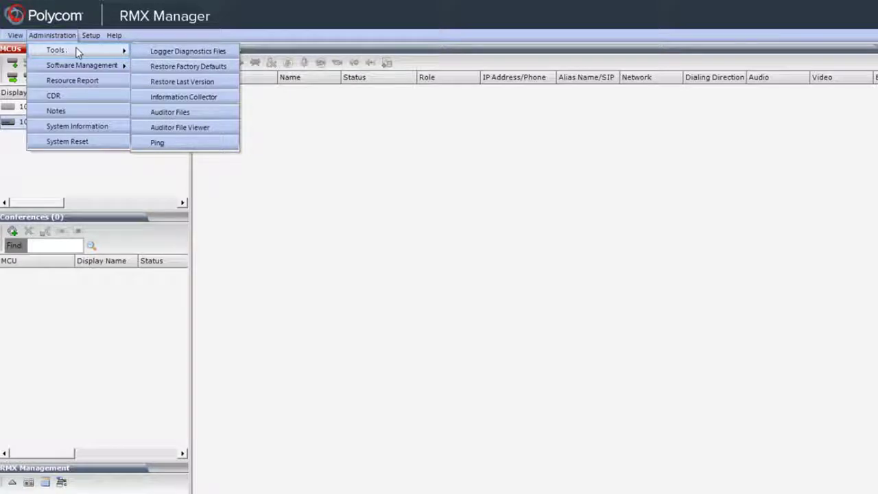
pyautogui.click(140, 53)
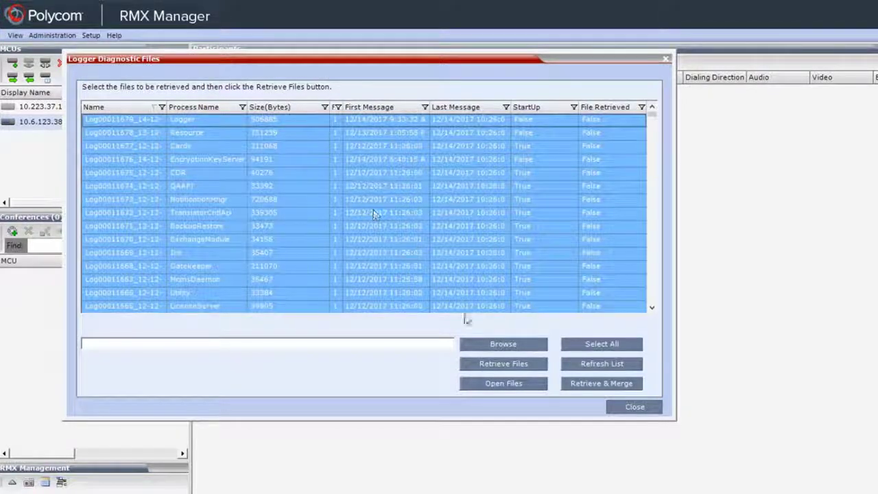
pyautogui.click(475, 345)
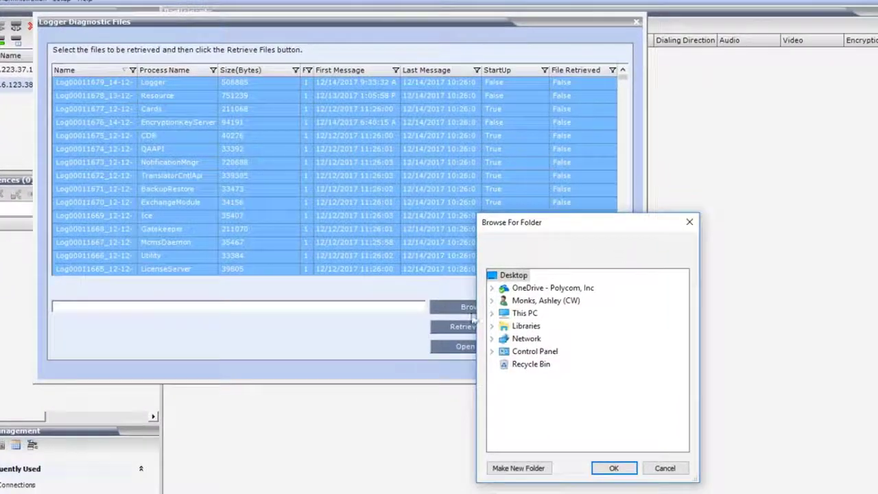
pyautogui.click(610, 467)
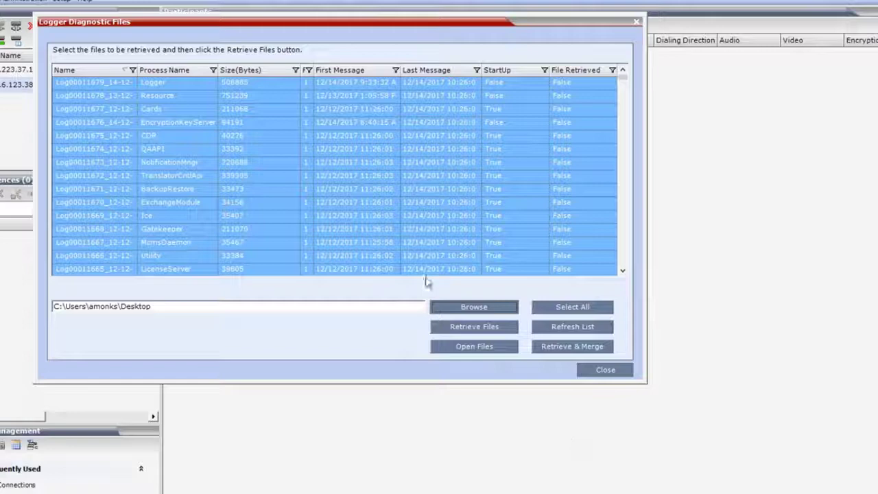
pyautogui.click(171, 84)
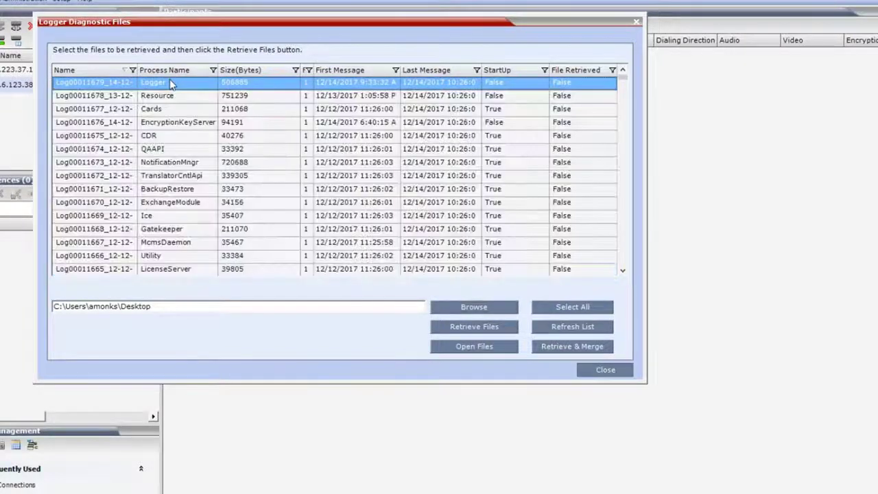
pyautogui.click(511, 327)
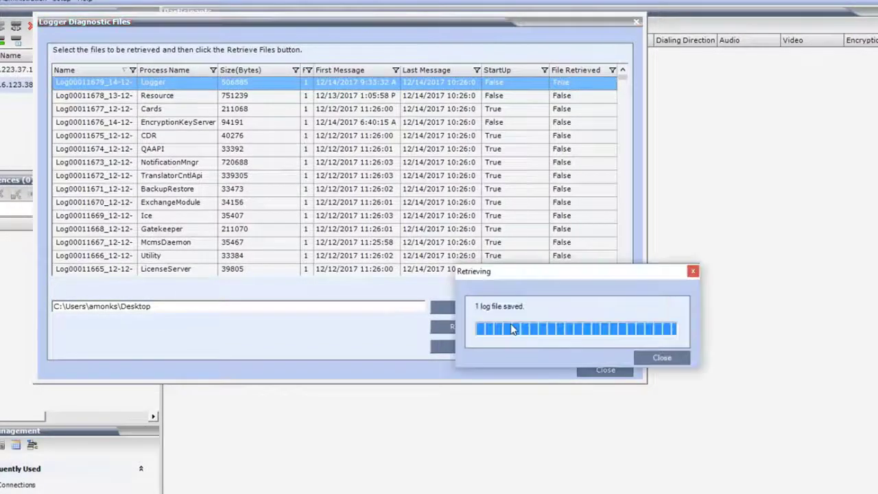
# Step: Close the Logger window, then collect today's diagnostics with Information Collector into a Desktop file
pyautogui.click(648, 357)
pyautogui.click(619, 371)
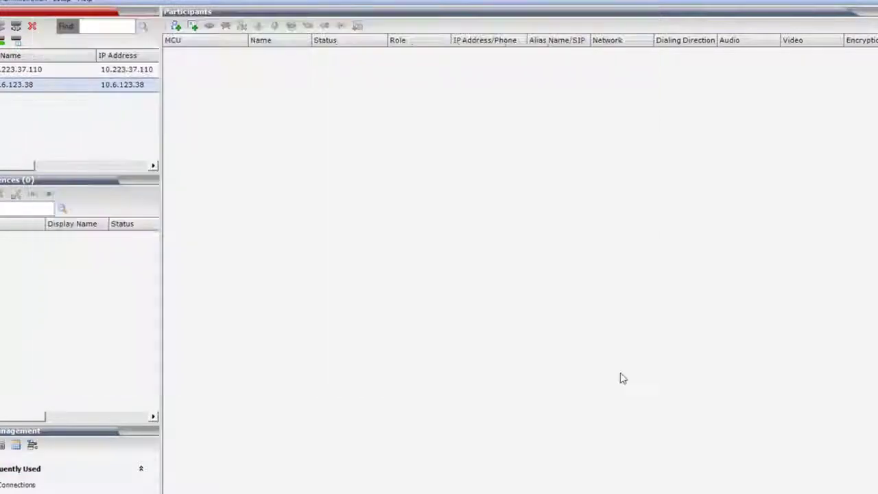
pyautogui.click(59, 28)
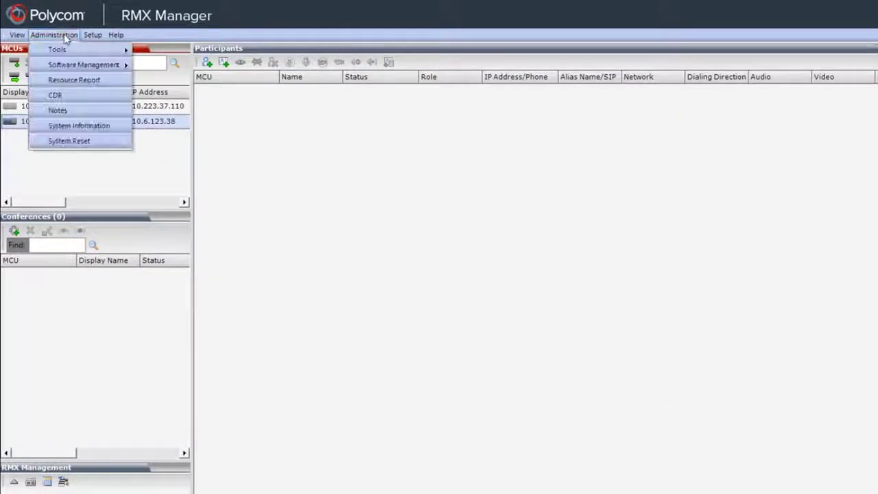
pyautogui.moveTo(81, 48)
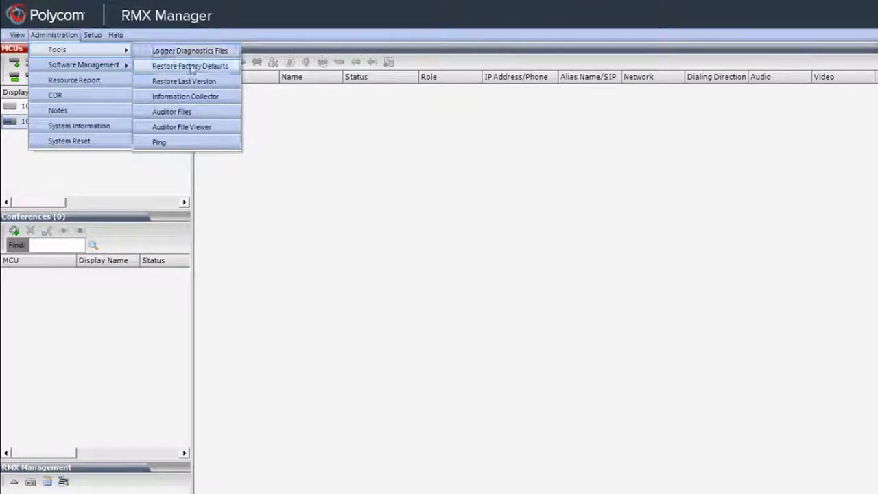
pyautogui.click(185, 96)
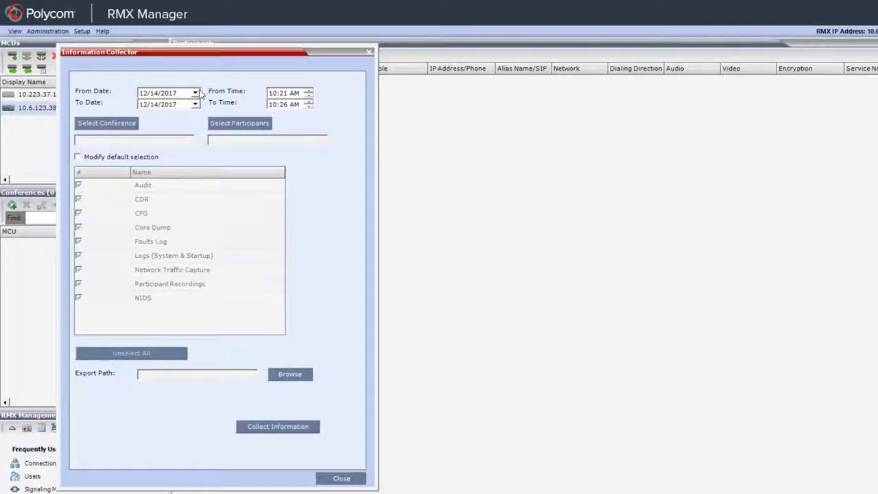
pyautogui.click(196, 93)
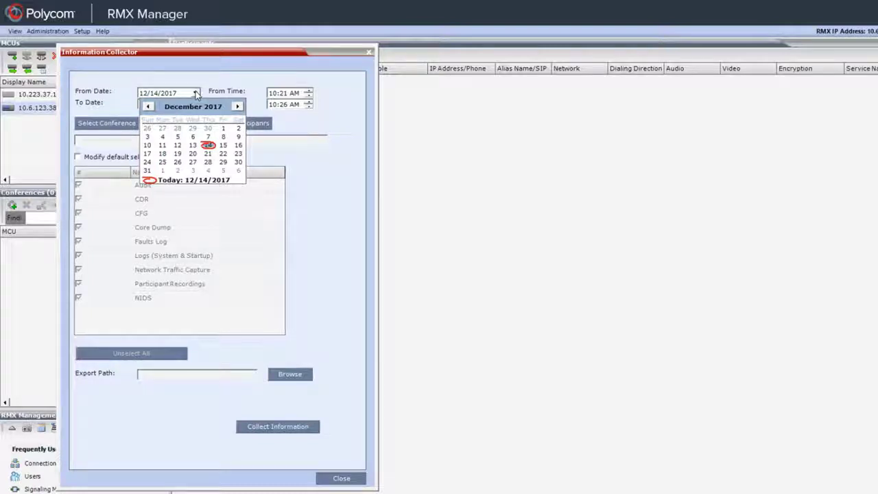
pyautogui.click(208, 145)
pyautogui.click(291, 376)
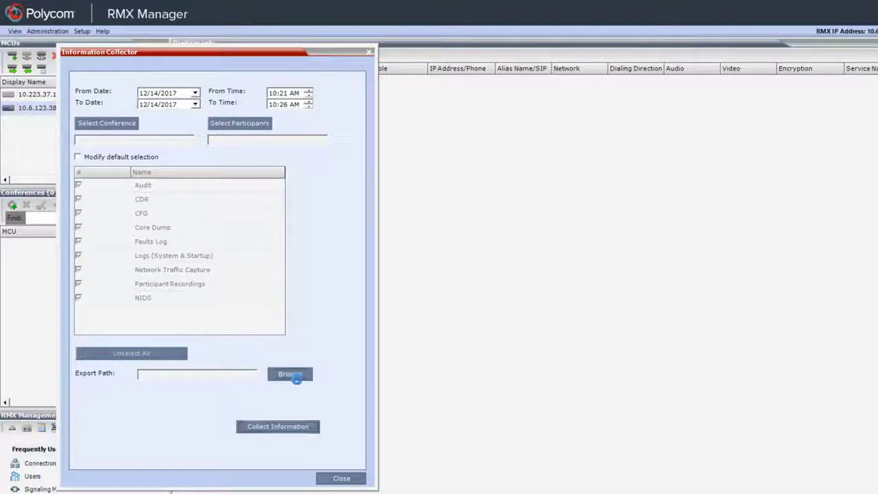
pyautogui.click(570, 449)
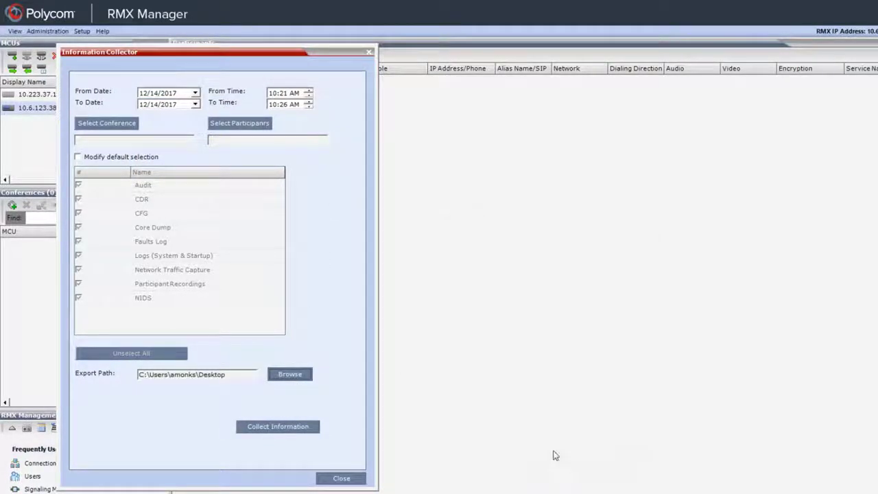
pyautogui.click(280, 428)
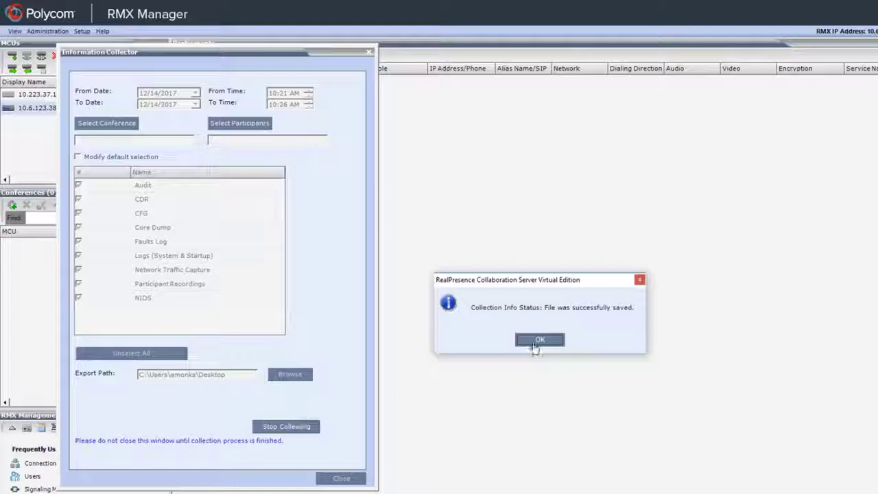
pyautogui.click(538, 339)
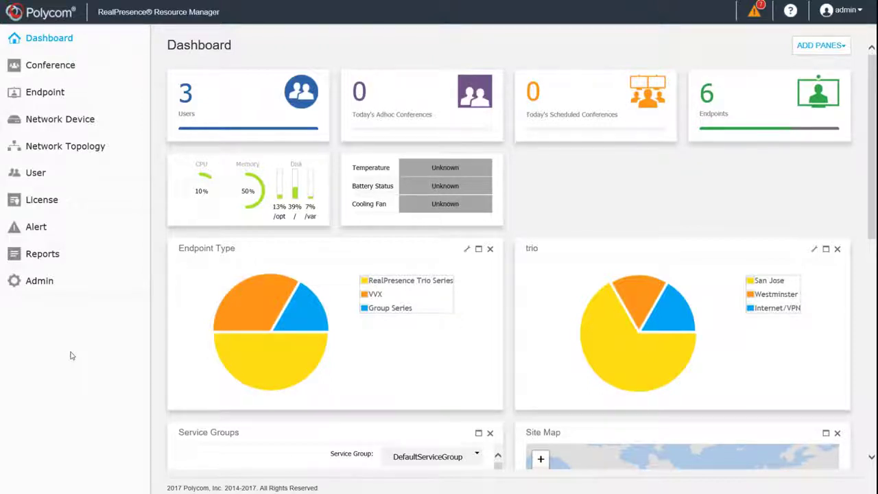
# Step: Open Admin > Maintenance > System Log Files and select redundancy.log
pyautogui.click(49, 284)
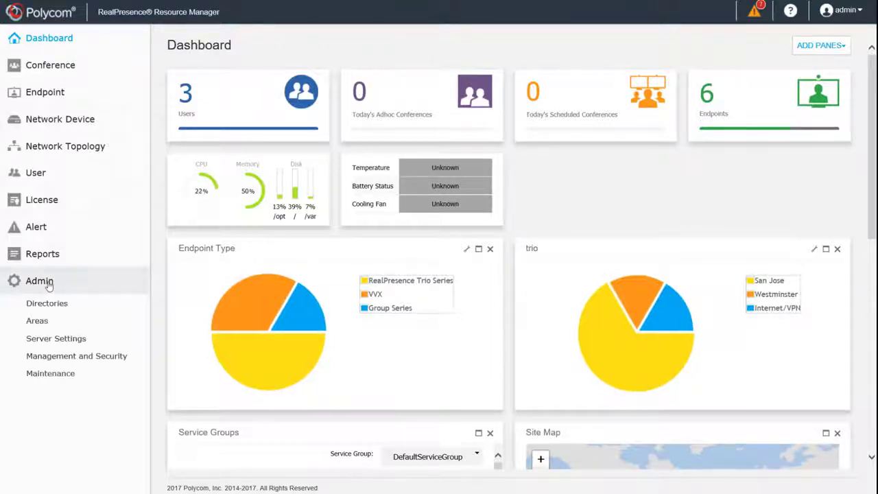
pyautogui.click(83, 373)
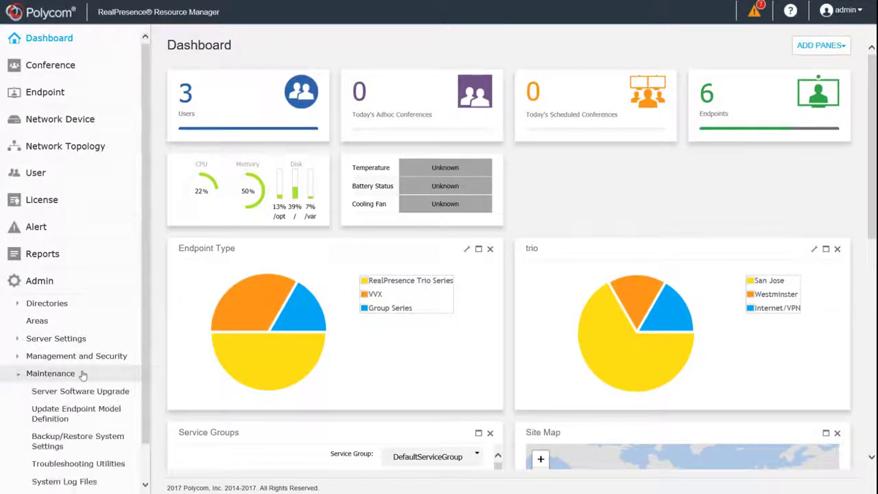
pyautogui.click(103, 484)
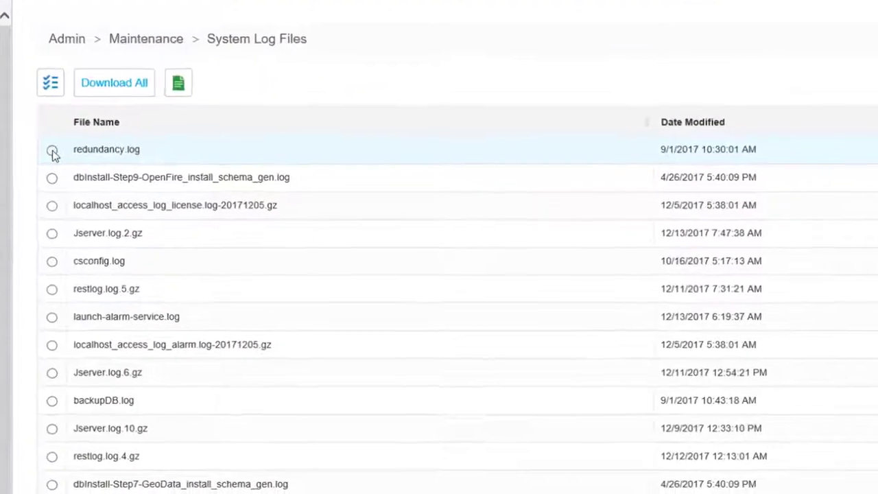
pyautogui.click(52, 151)
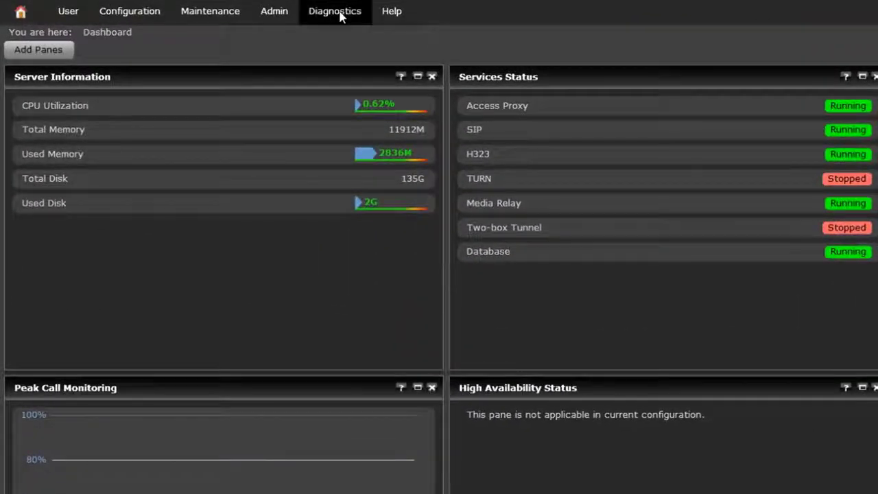
# Step: Save server.log from the Diagnostics System Log Files page to the computer
pyautogui.click(333, 15)
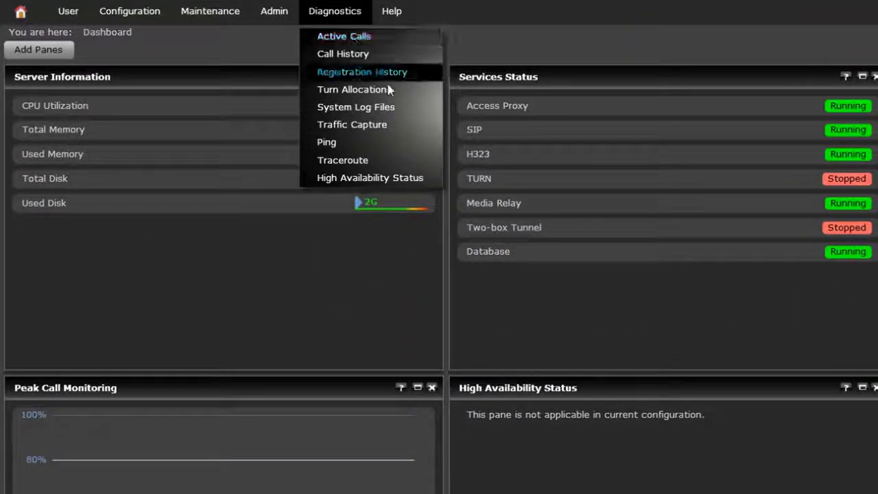
pyautogui.click(403, 107)
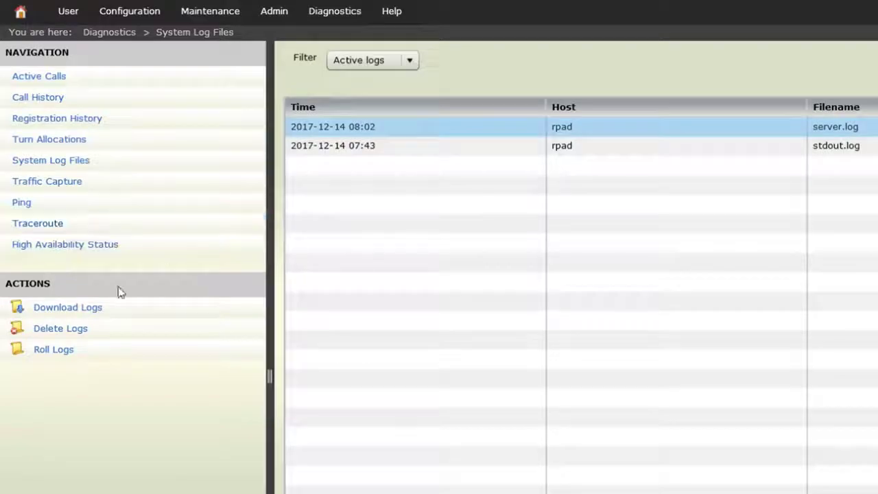
pyautogui.click(95, 310)
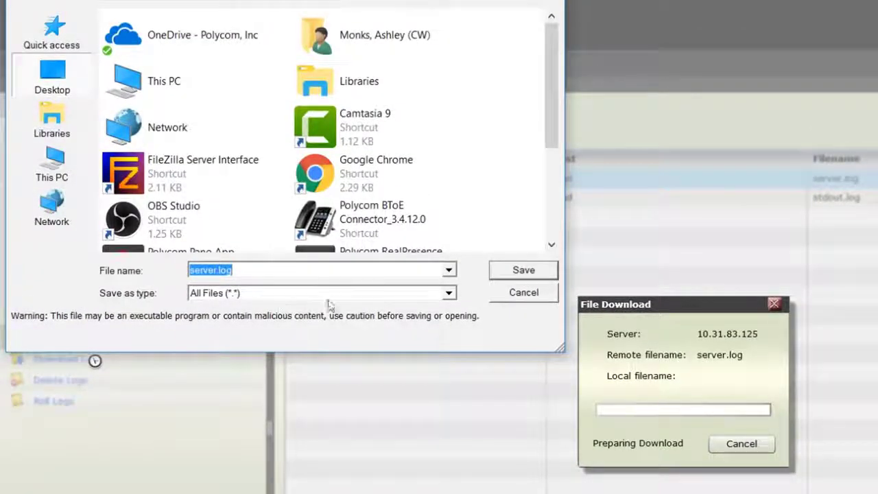
pyautogui.click(518, 271)
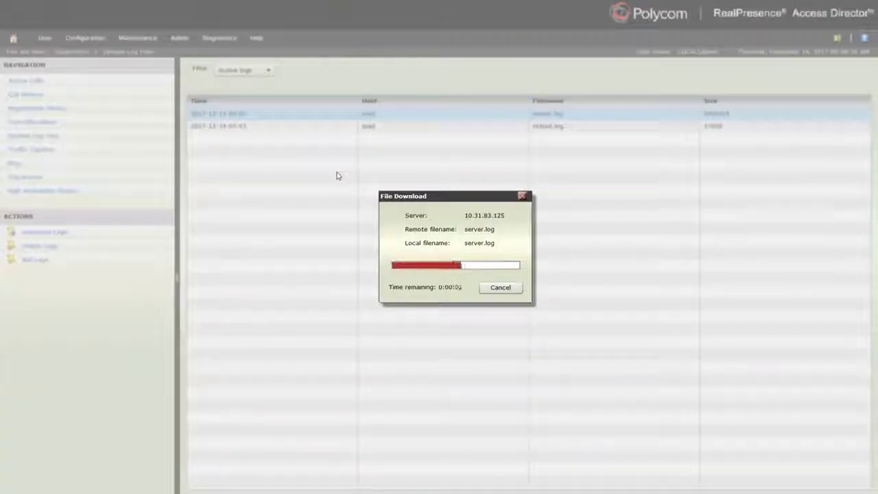
pyautogui.click(485, 287)
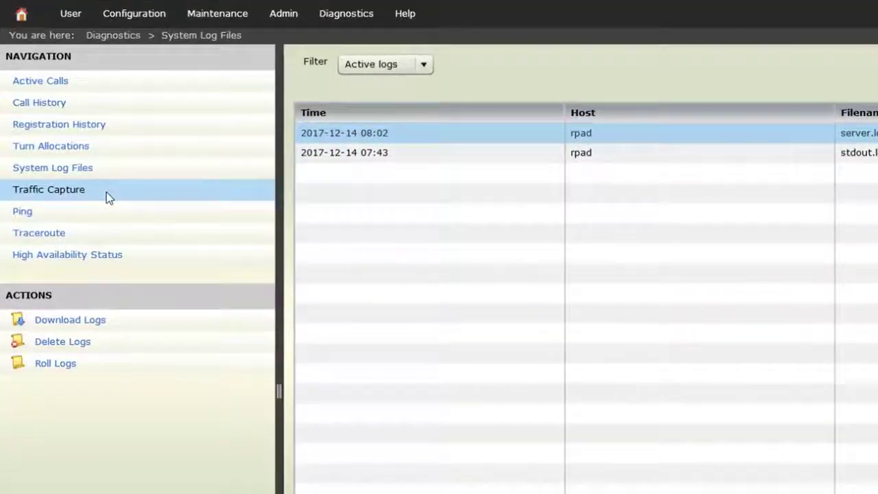
# Step: Run and stop a SIP and H323 traffic capture, then return to System Log Files
pyautogui.click(108, 197)
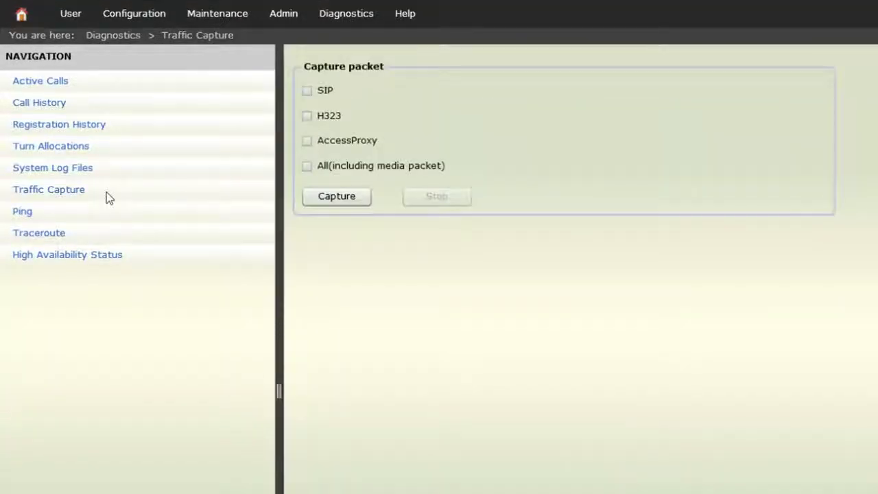
pyautogui.click(307, 93)
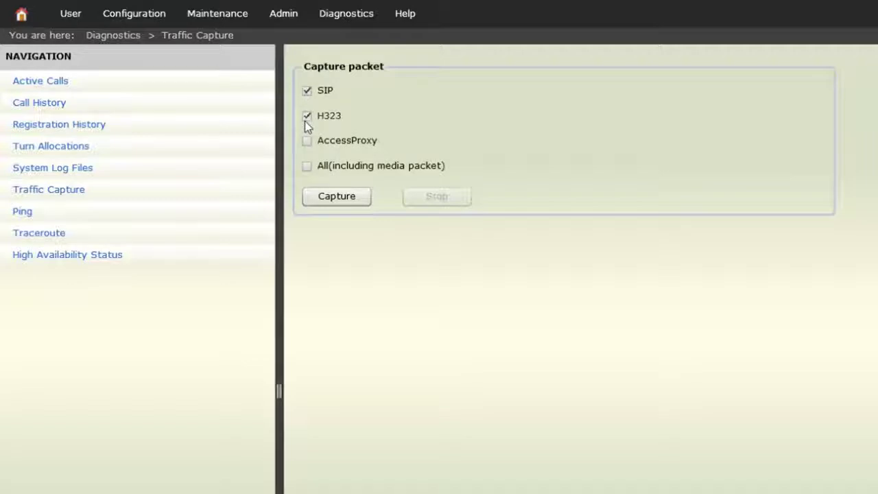
pyautogui.click(344, 203)
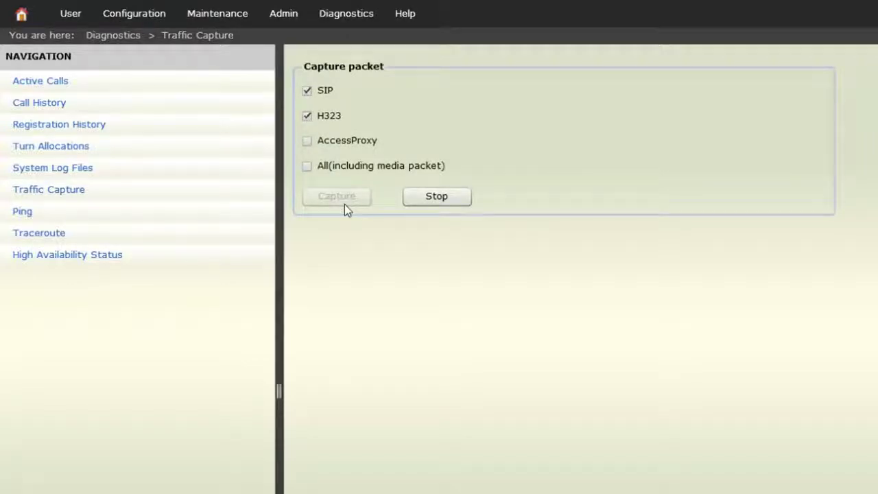
pyautogui.click(435, 199)
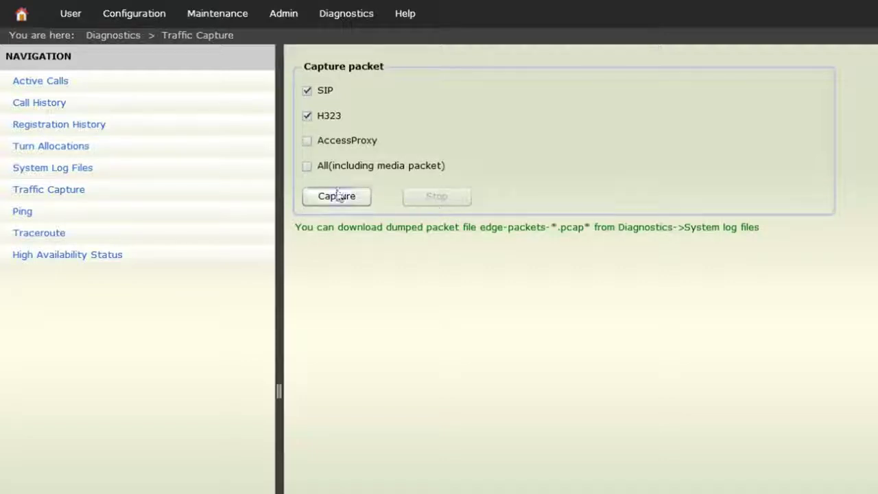
pyautogui.click(102, 172)
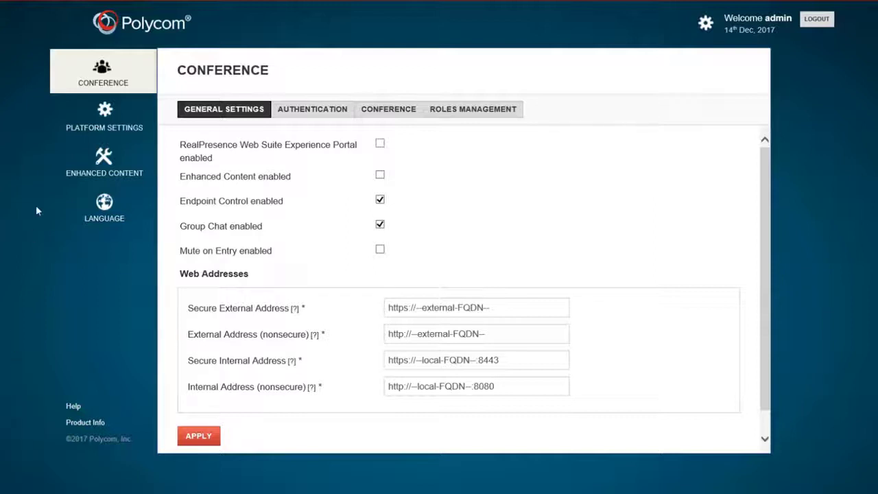
# Step: Download the 2.2 MB of platform logs for 12/14/2017 from the LOGS settings
pyautogui.click(93, 123)
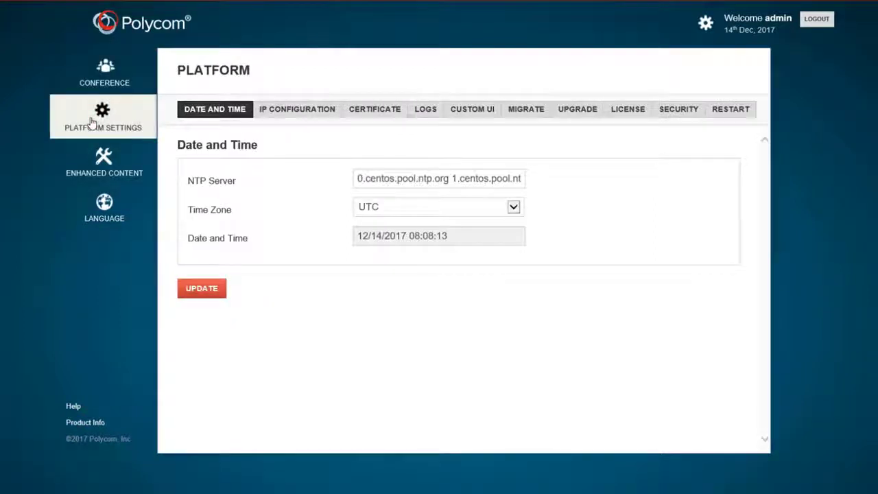
pyautogui.click(424, 116)
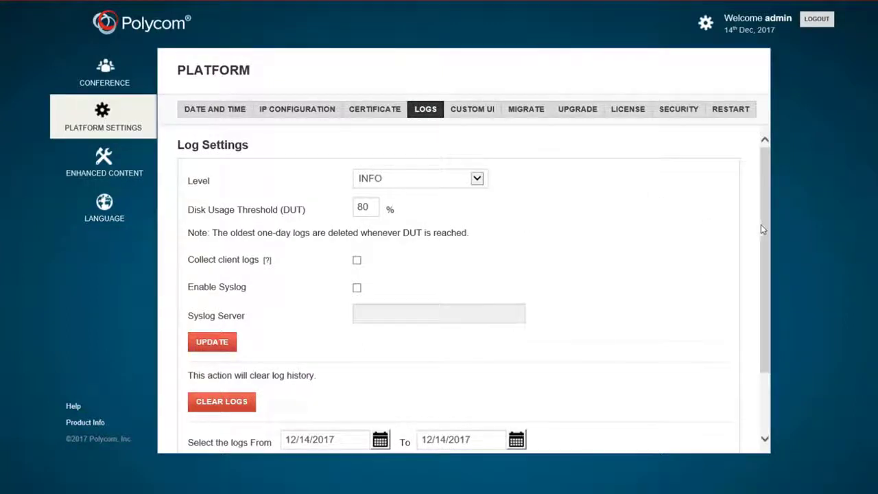
pyautogui.scroll(-3, 765, 288)
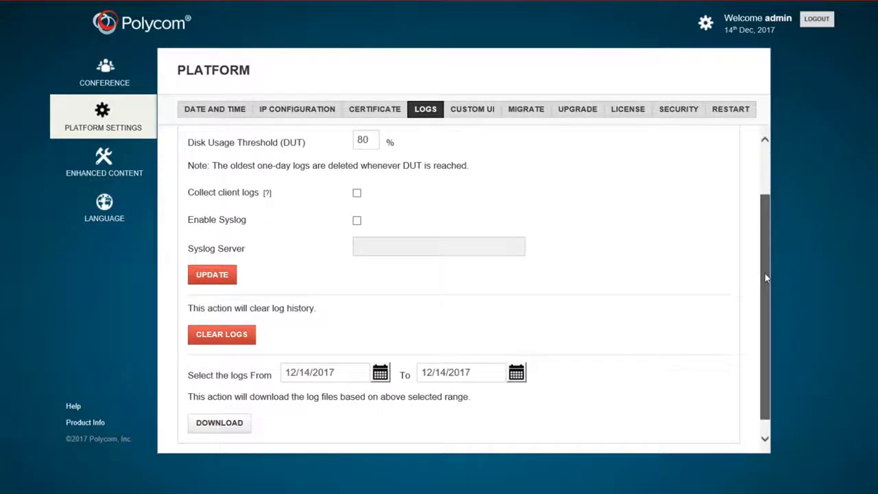
pyautogui.click(221, 410)
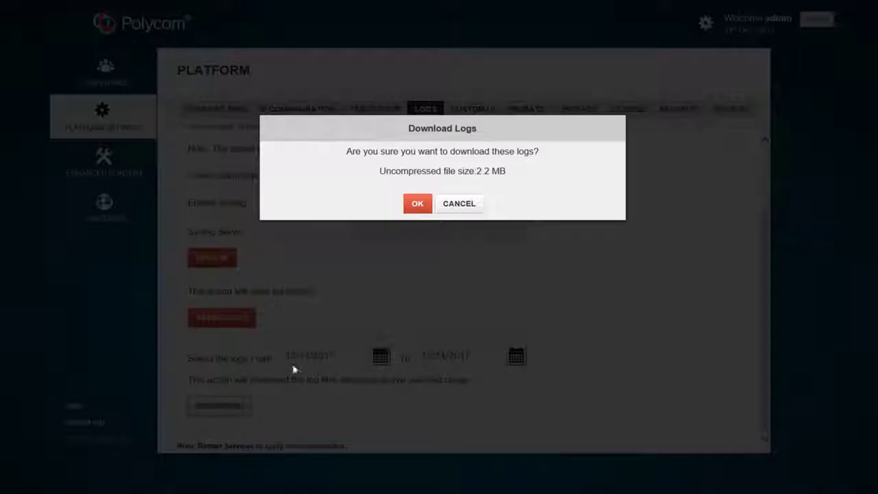
pyautogui.click(416, 204)
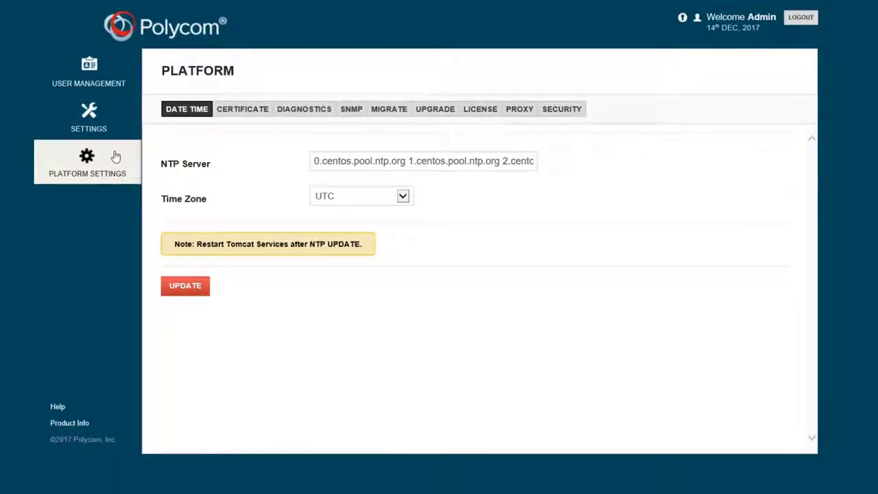
# Step: Start the platform log download from the DIAGNOSTICS tab's Logs sub-tab
pyautogui.click(285, 118)
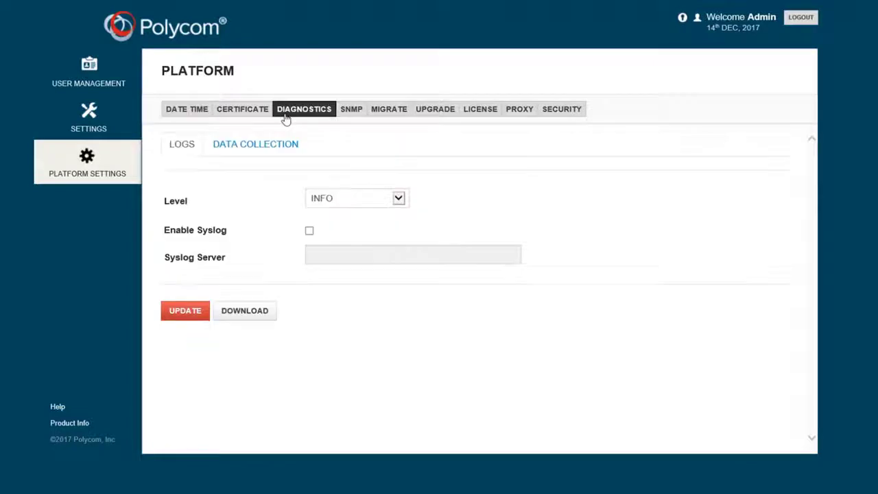
pyautogui.click(250, 323)
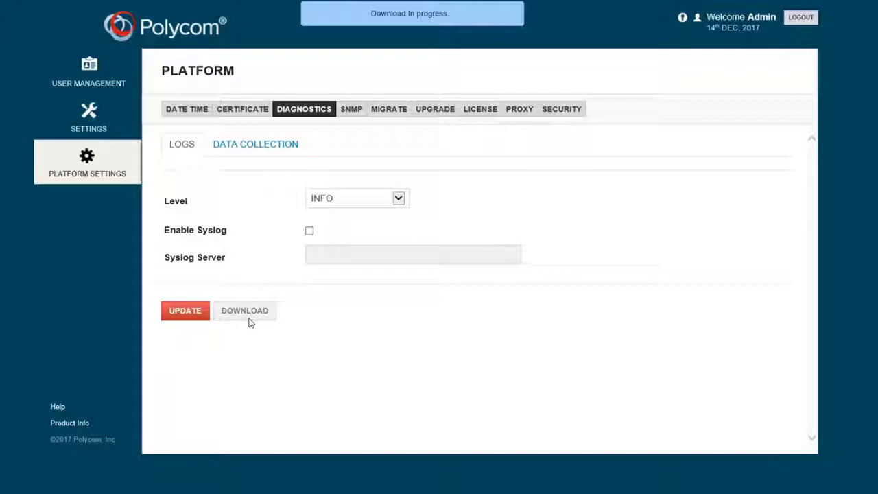